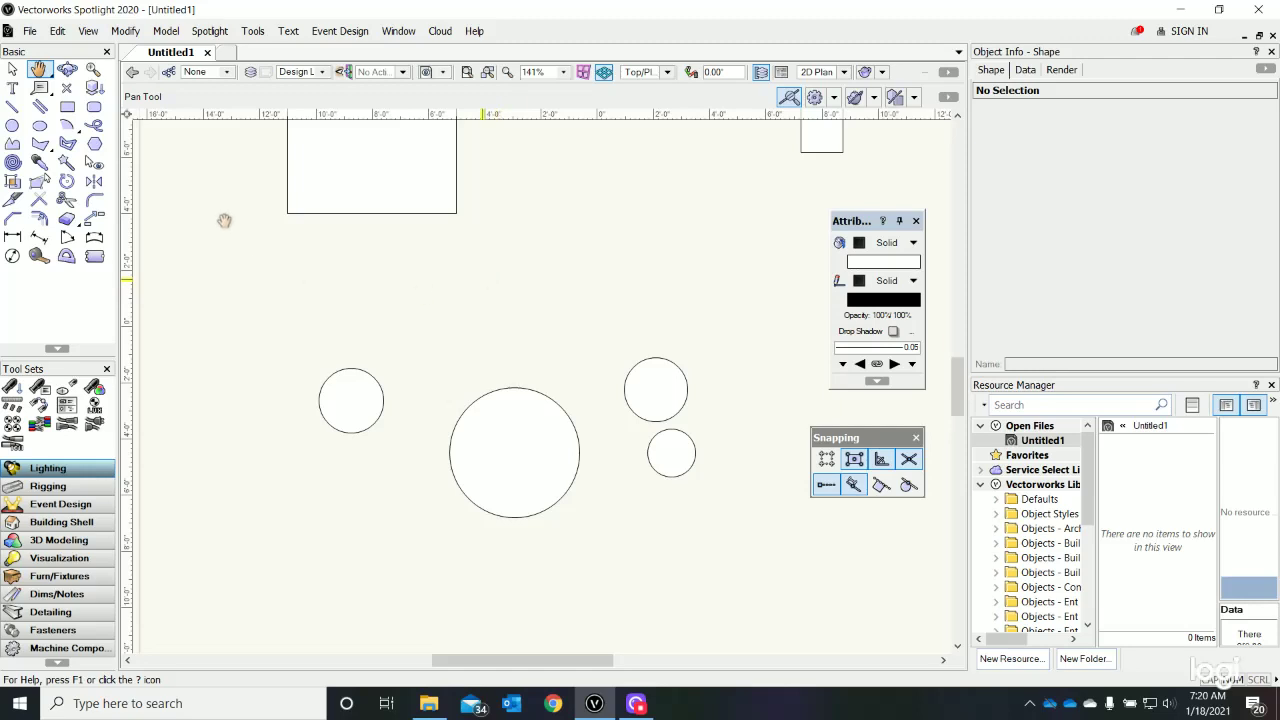
Set the radius of the largest circle to 2'
left_click(12, 68)
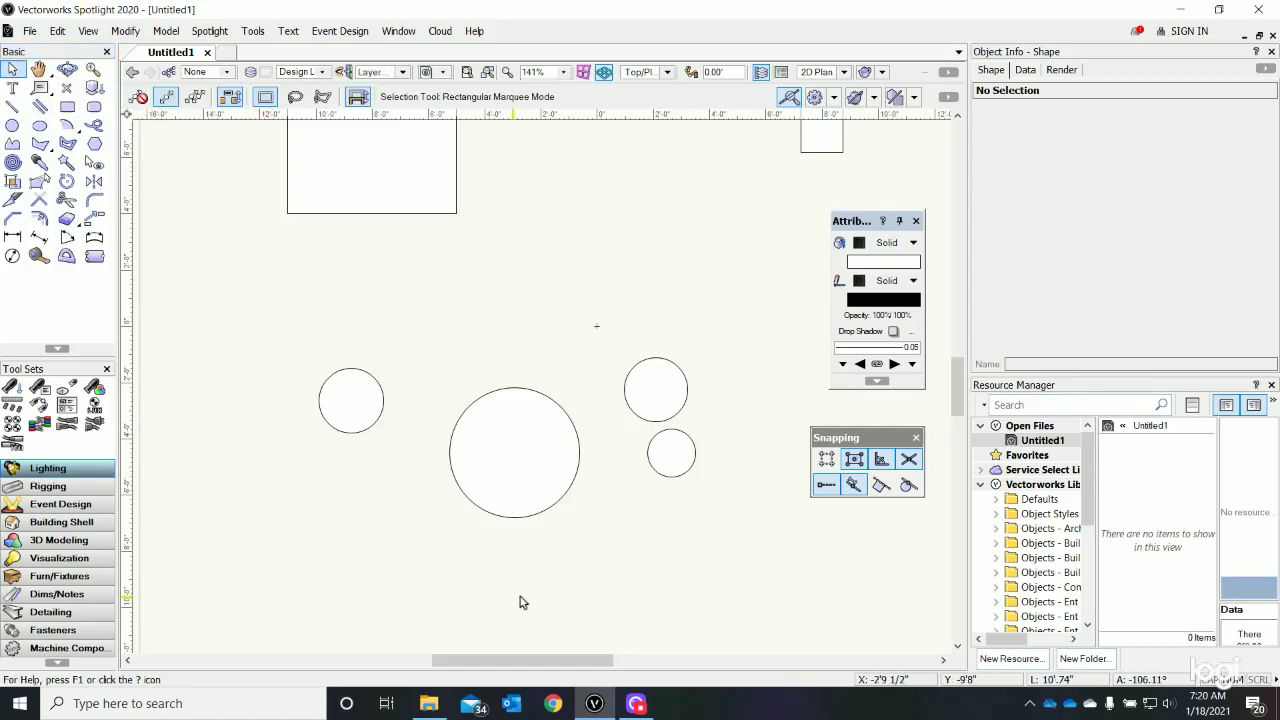
left_click(521, 519)
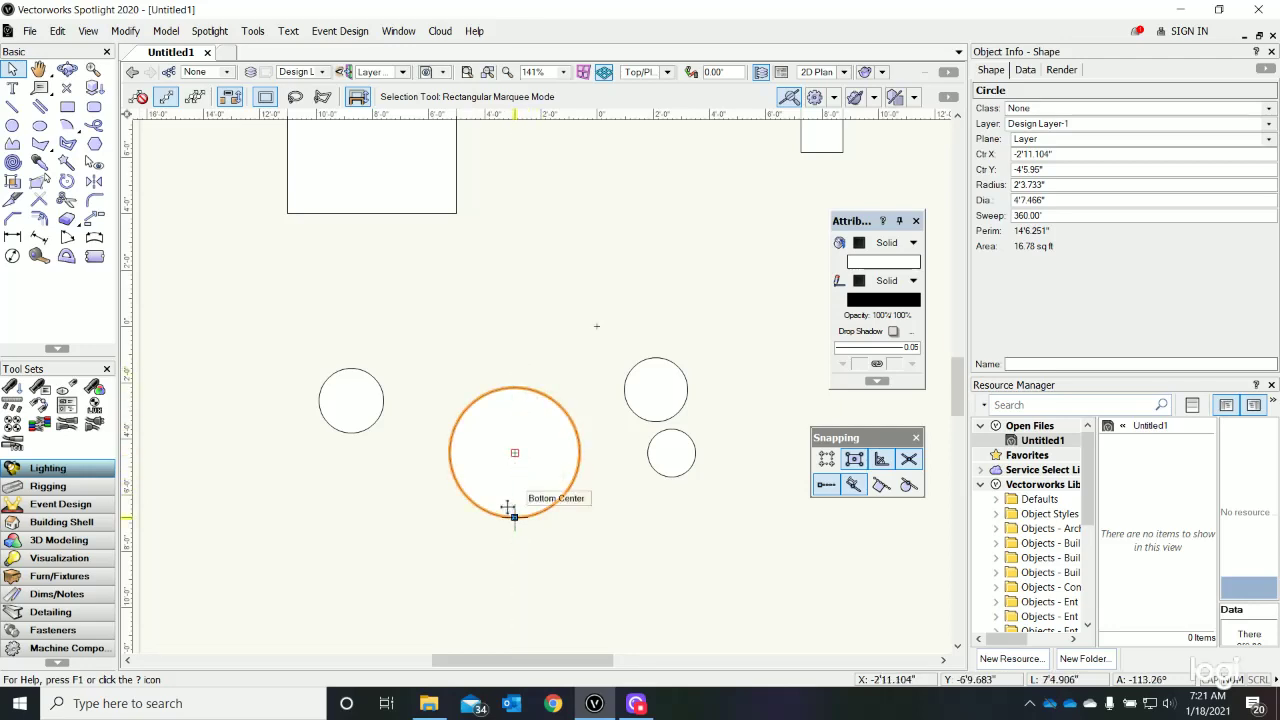
left_click(1057, 185)
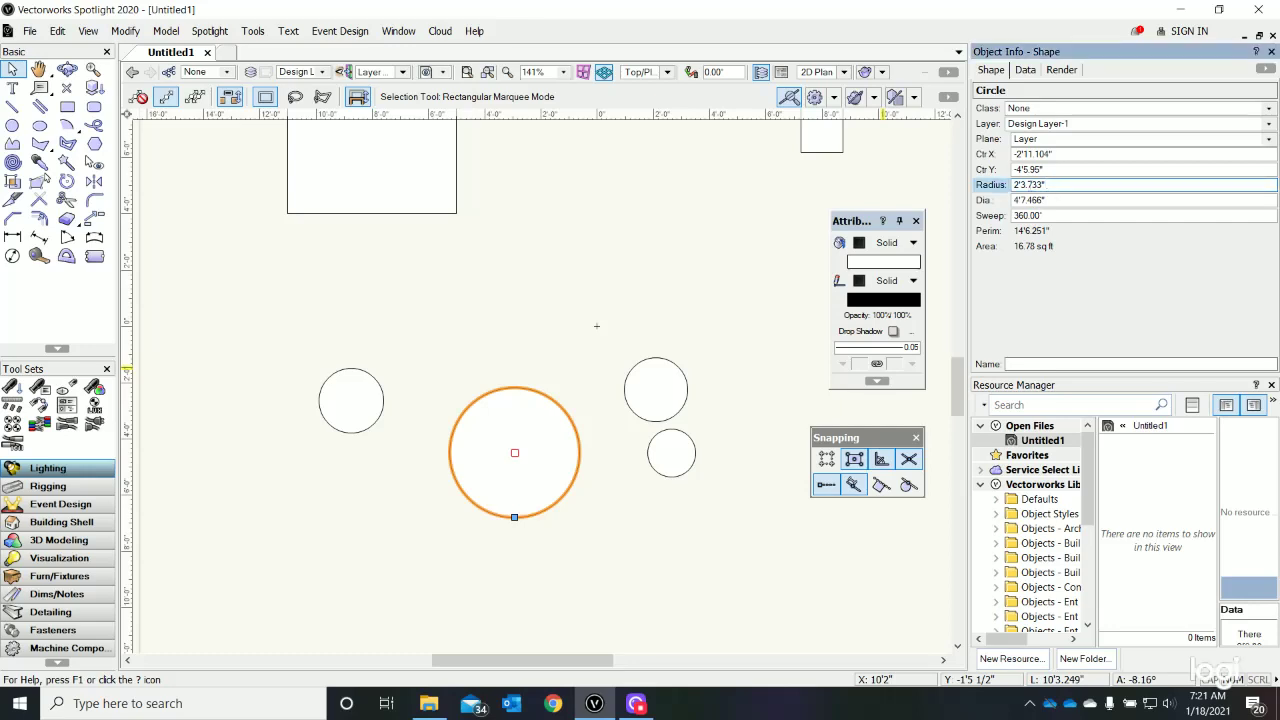
left_click_drag(1047, 185, 1014, 185)
type("2'")
key("Return")
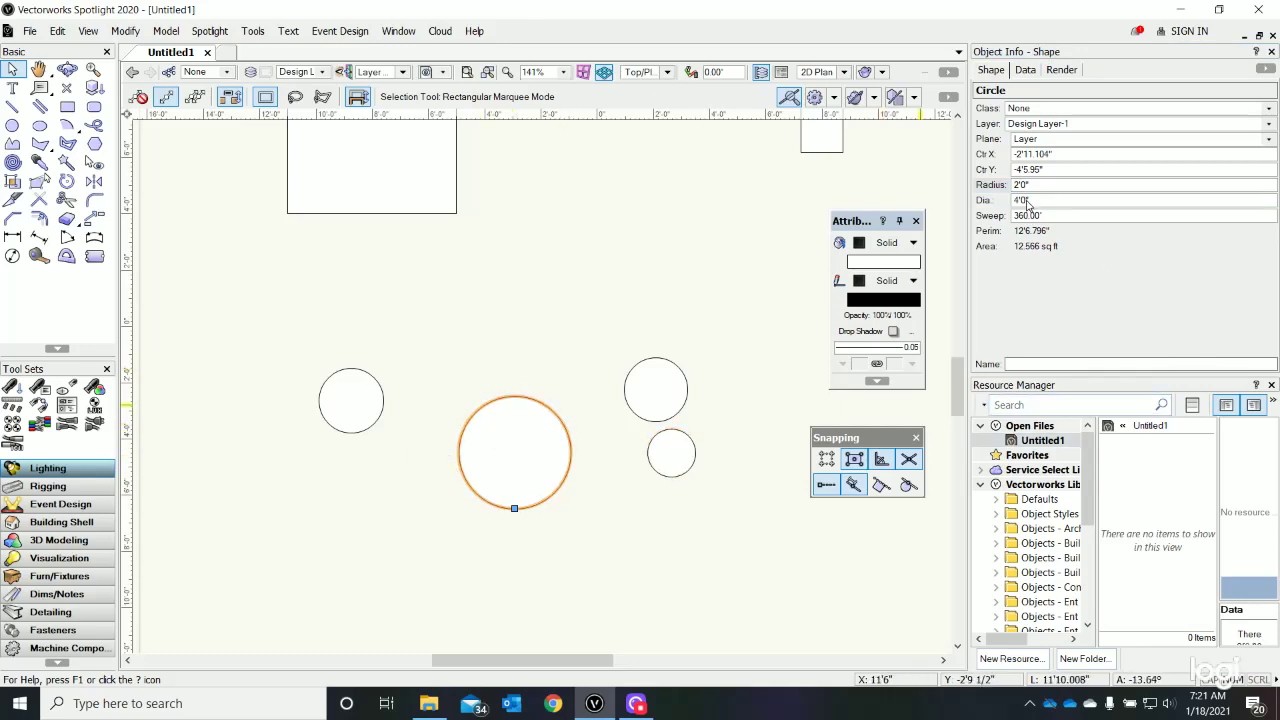
Reposition the largest circle by setting its centre Y coordinate to -8'
left_click(1061, 172)
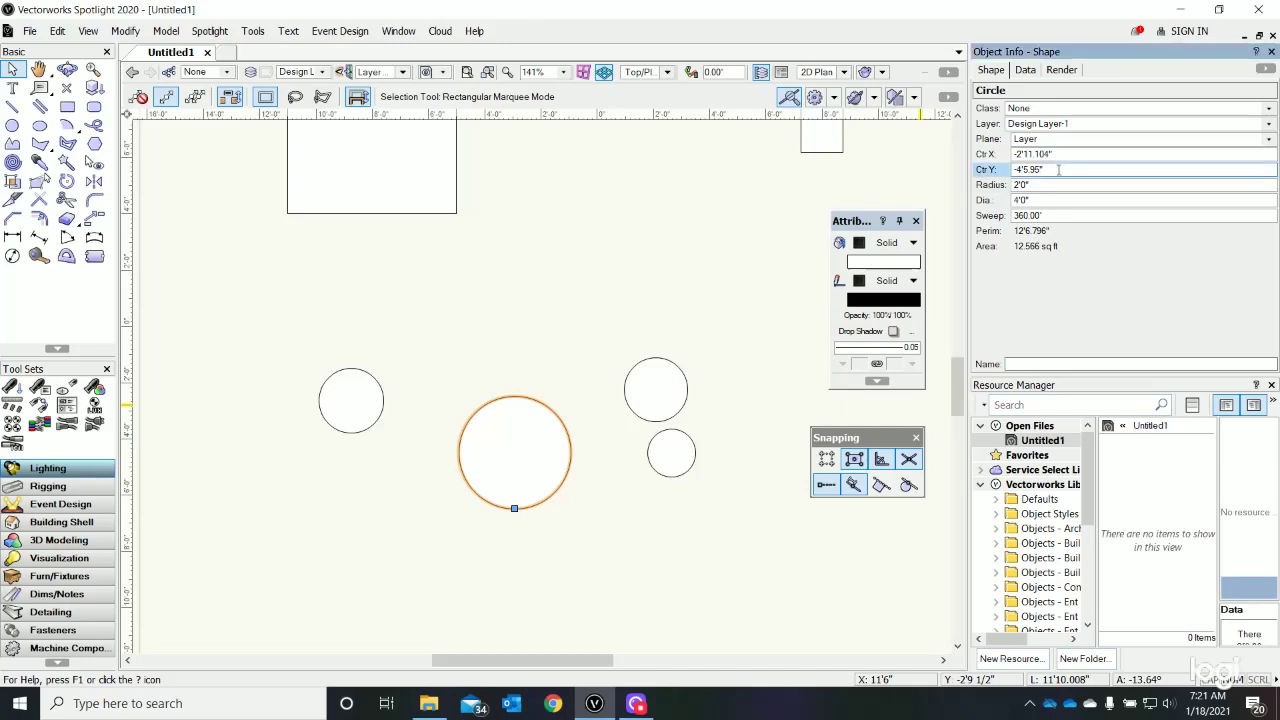
key("ctrl+a")
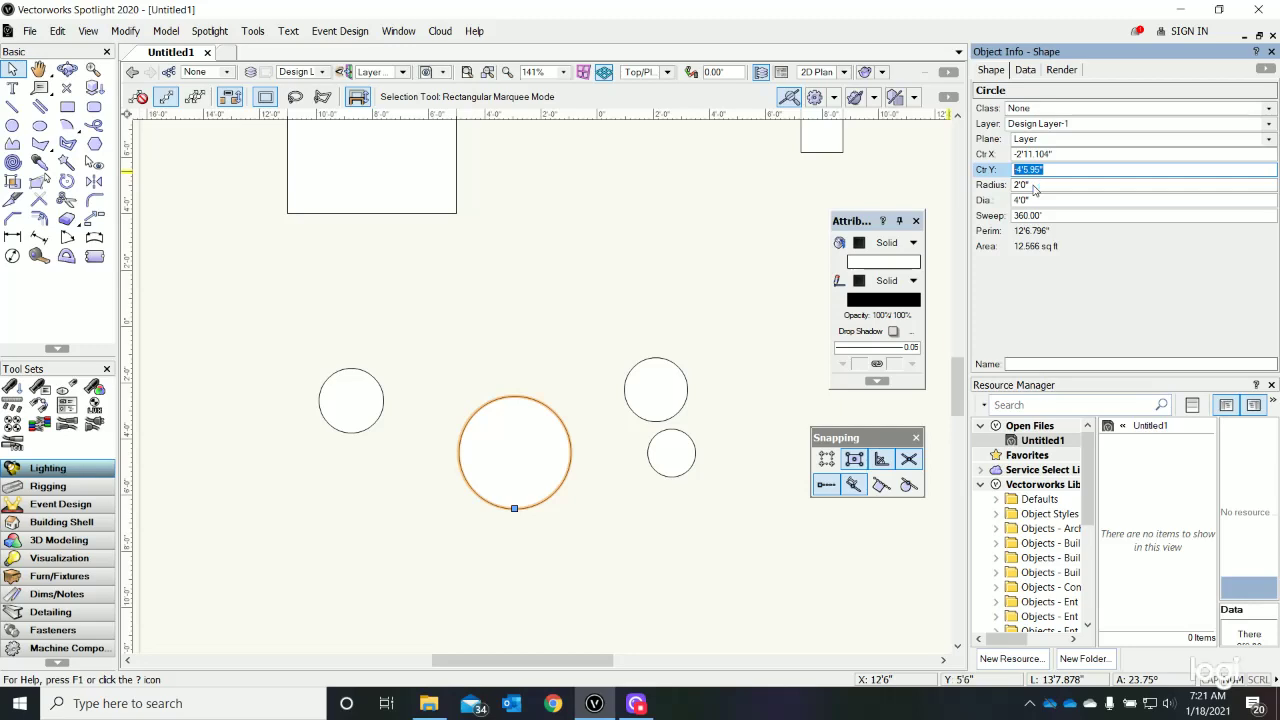
type("-8")
key("Return")
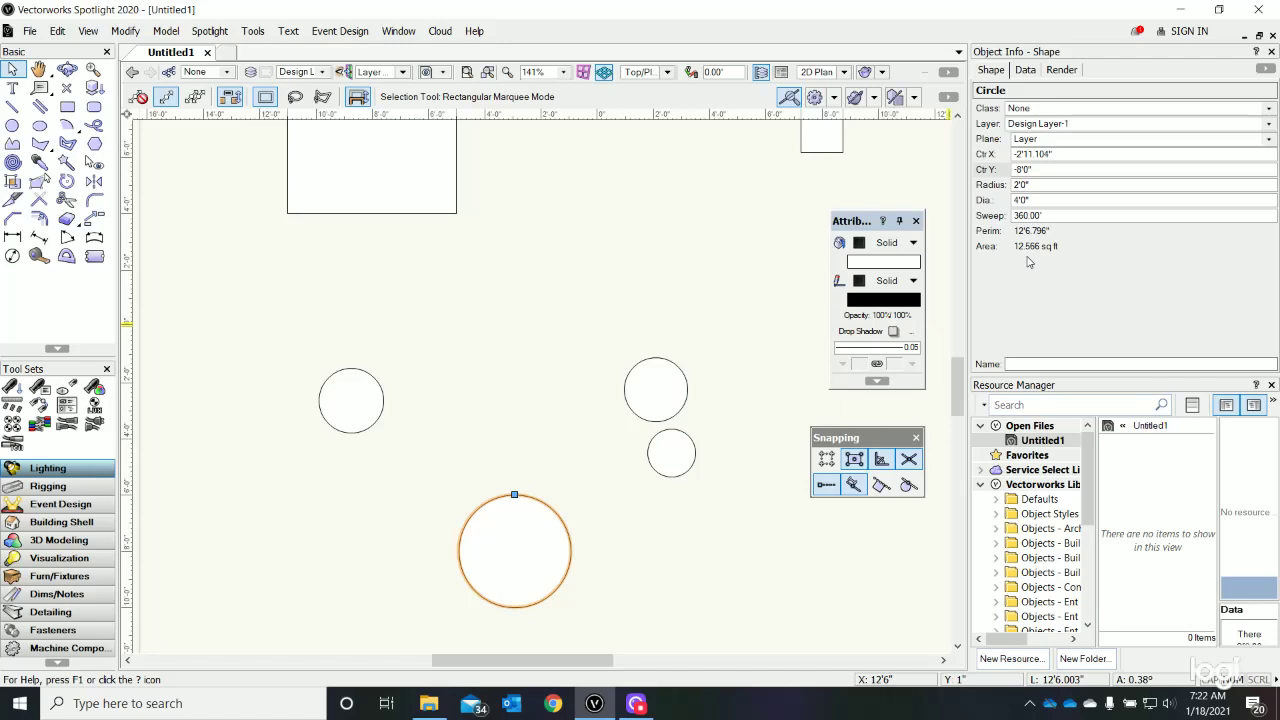
left_click(757, 551)
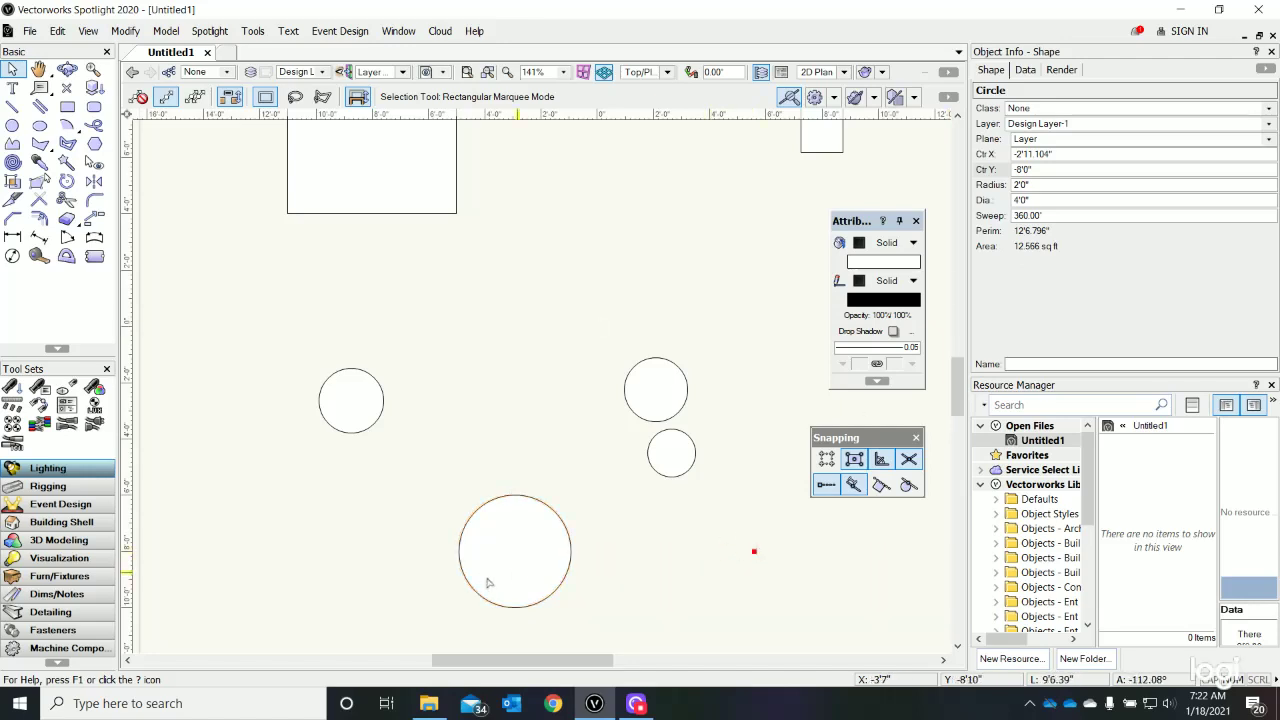
left_click(542, 603)
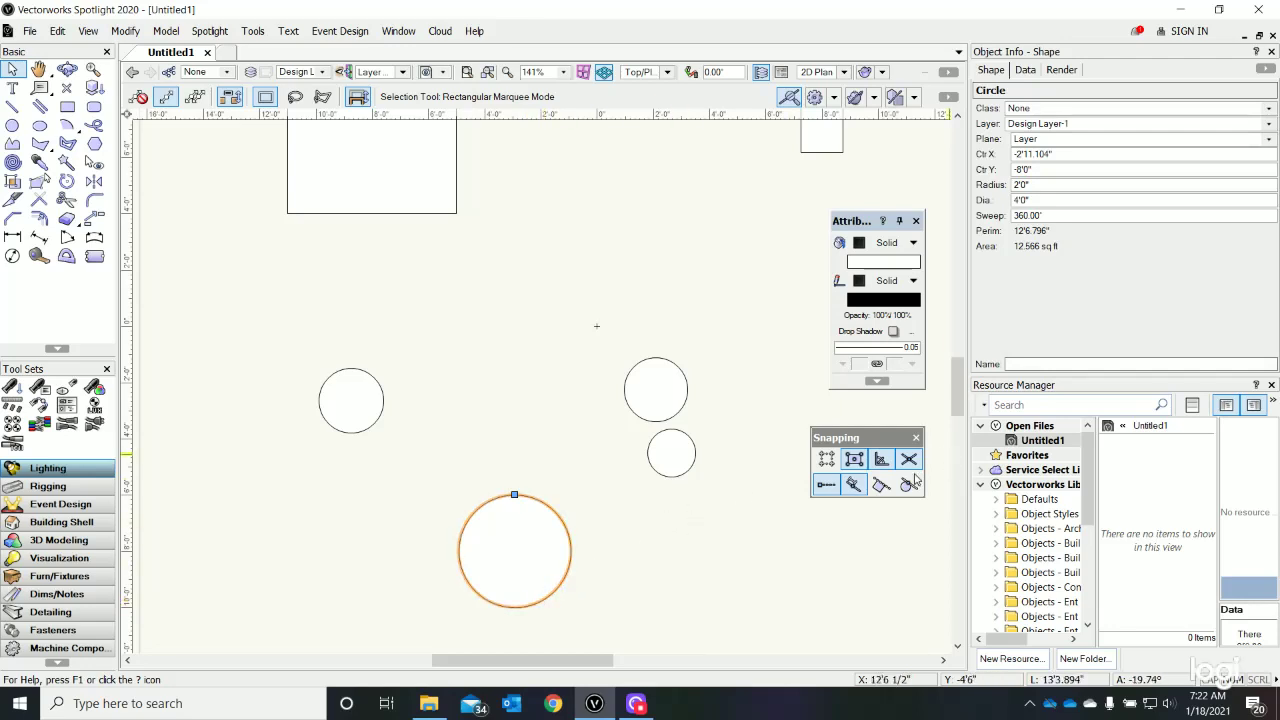
Set the radius of the upper of the two neighbouring small circles to 1'
left_click(655, 358)
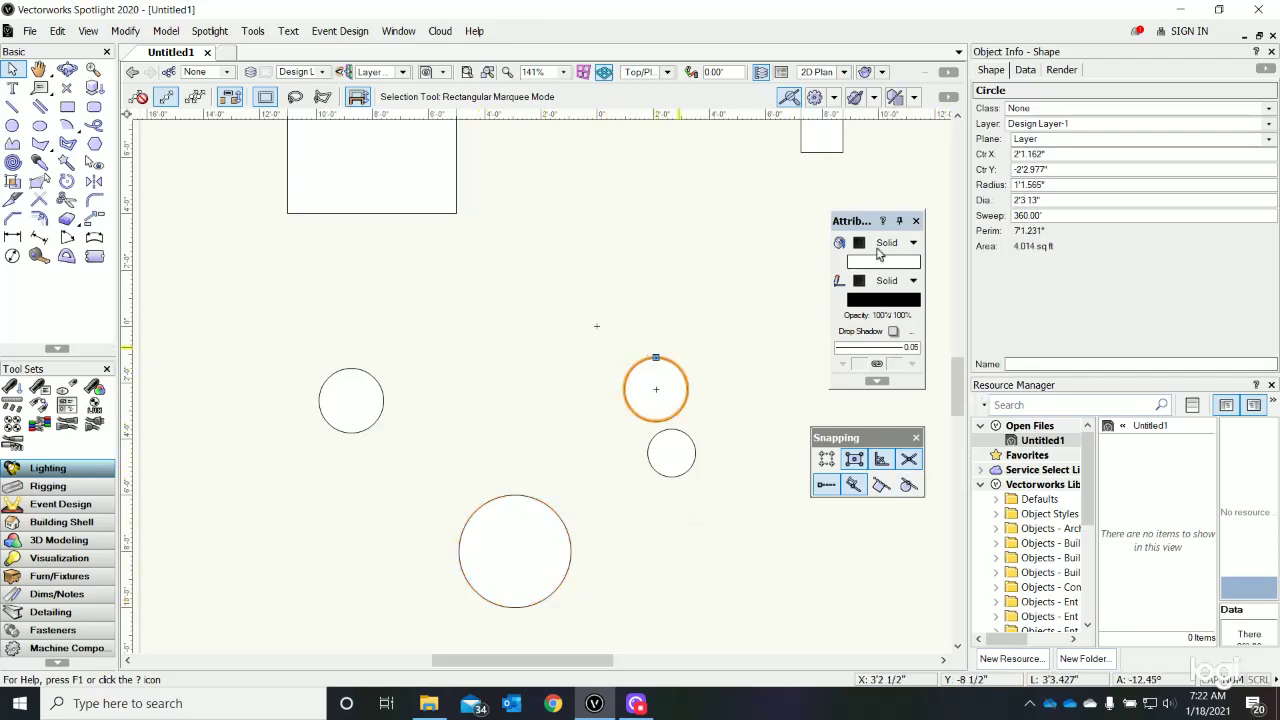
left_click(1048, 185)
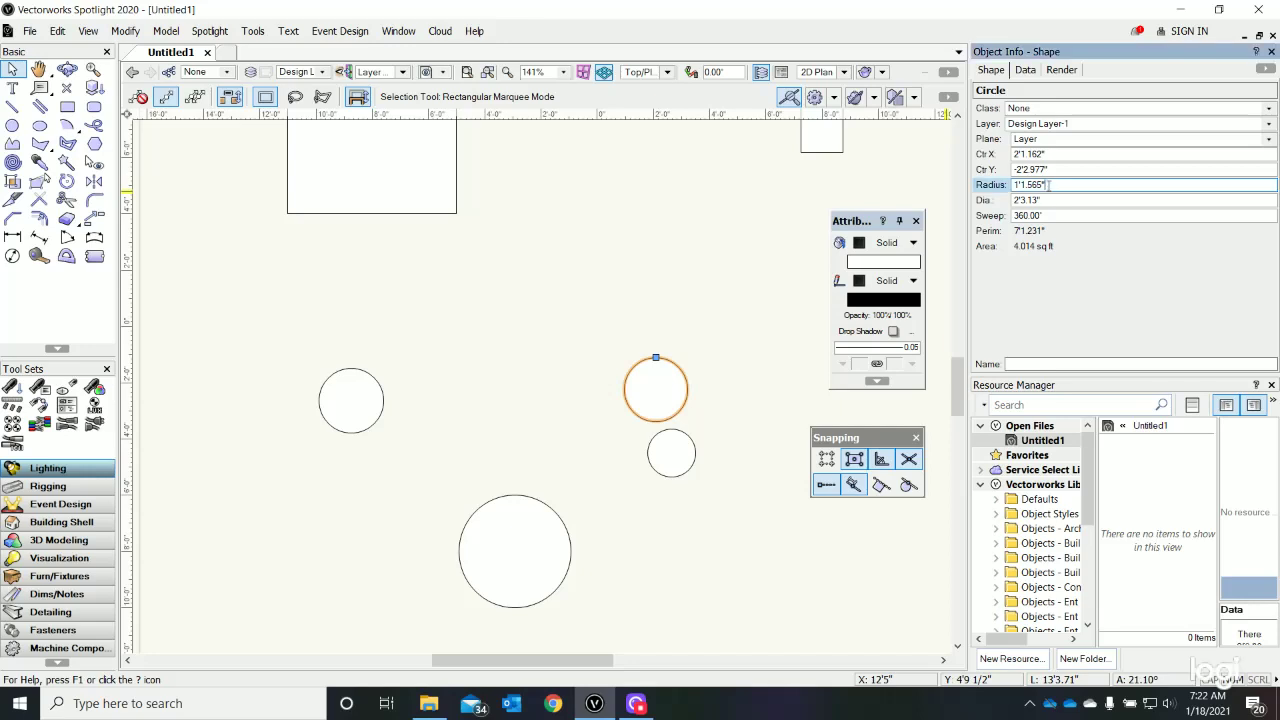
left_click_drag(1048, 185, 1012, 186)
type("1")
key("Return")
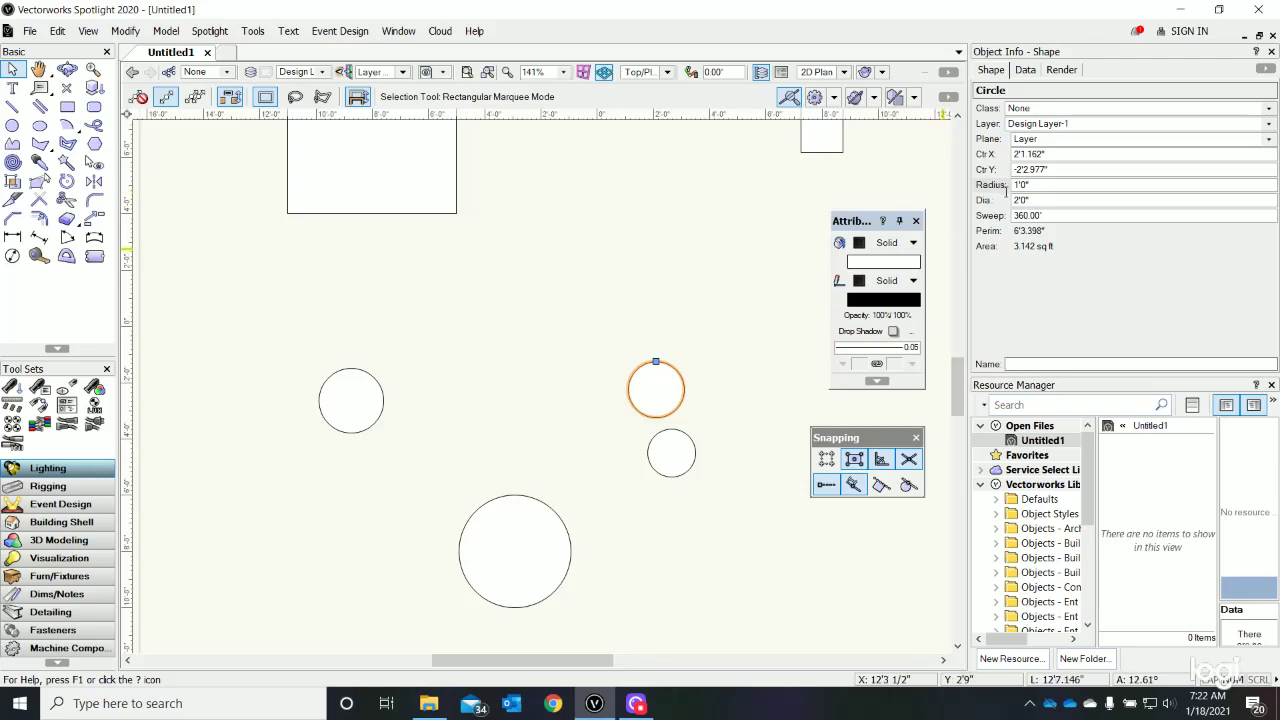
Place that 1' radius circle's centre at X 2' and Y -2', and deselect it
left_click(1074, 153)
double_click(1074, 153)
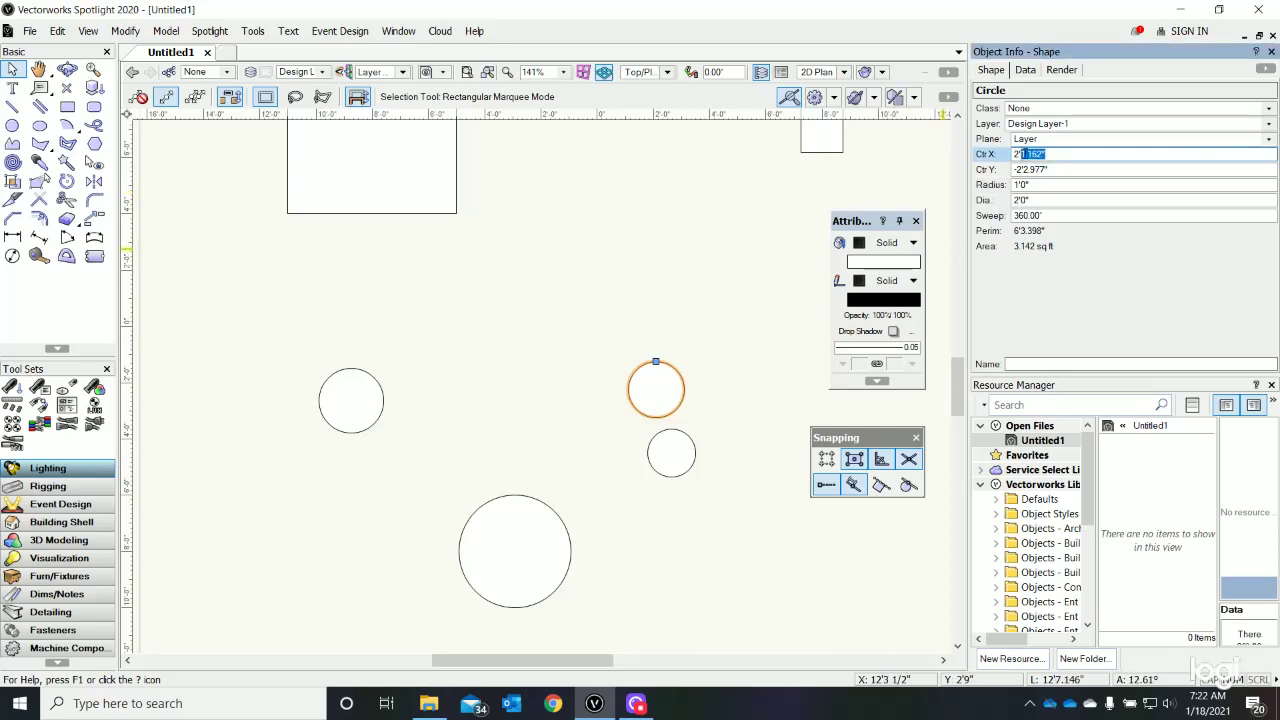
key("BackSpace")
key("Return")
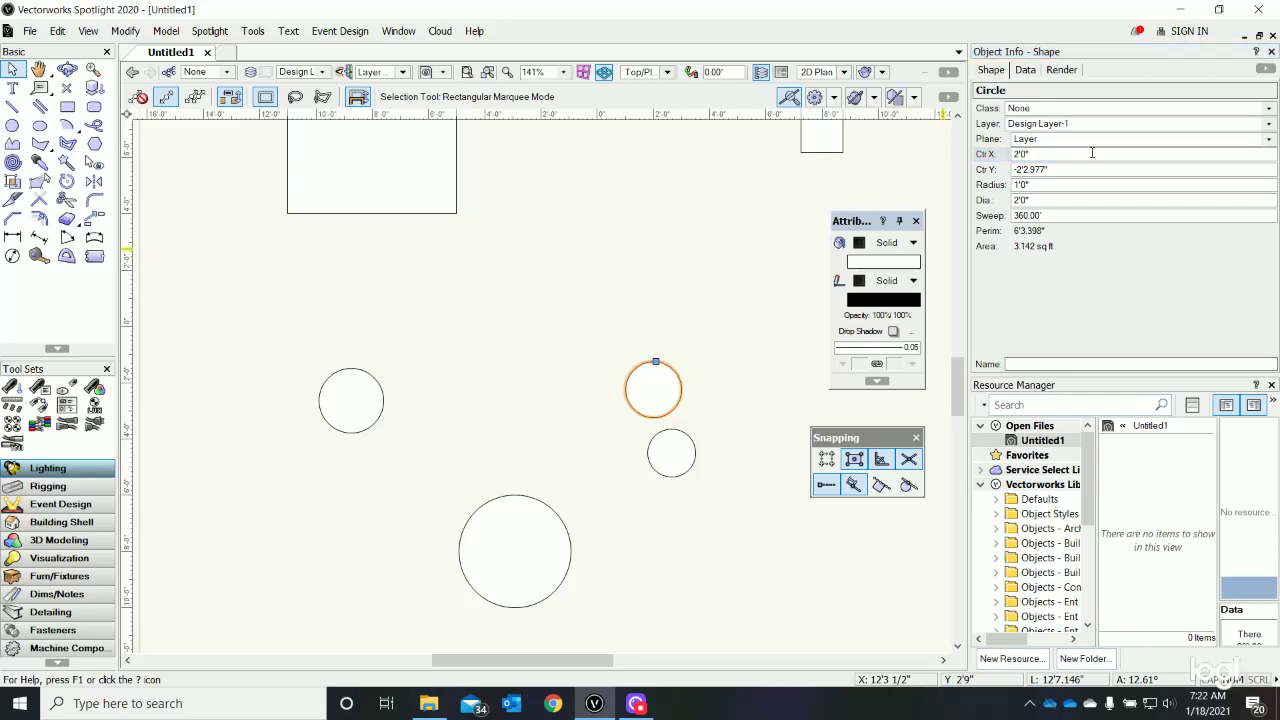
left_click(1068, 172)
left_click_drag(1048, 170, 1021, 170)
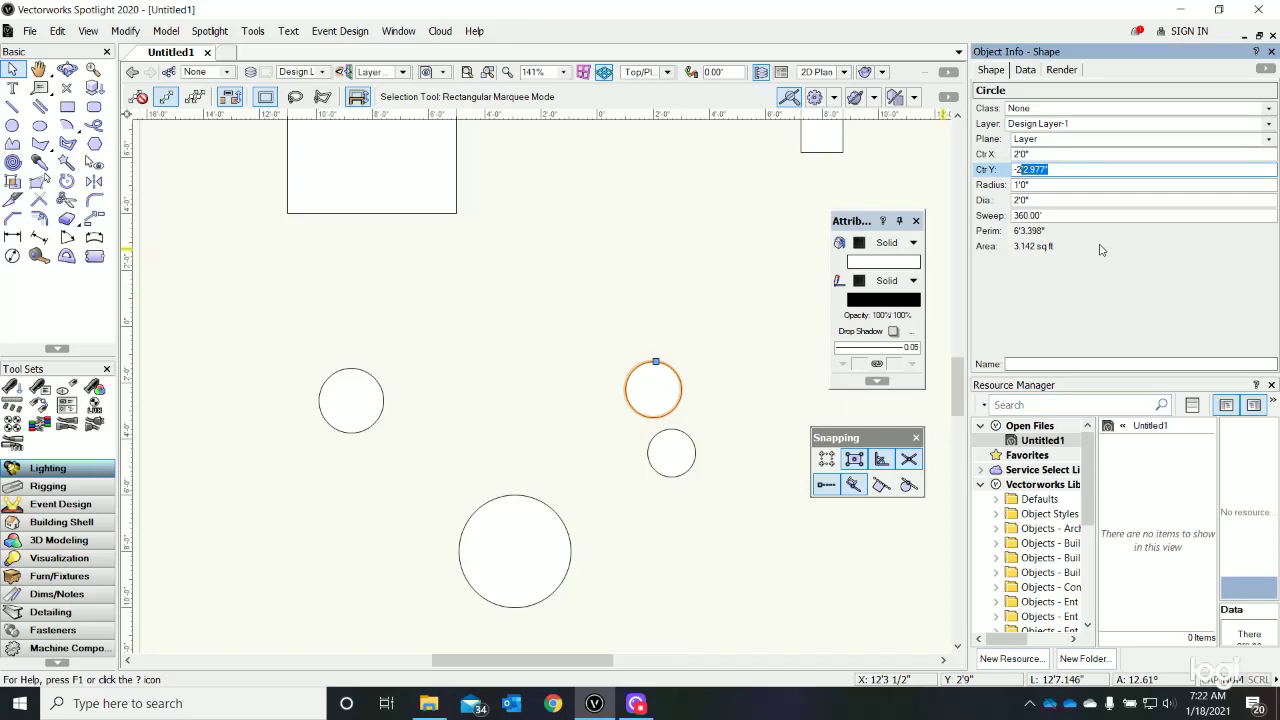
key("BackSpace")
key("Return")
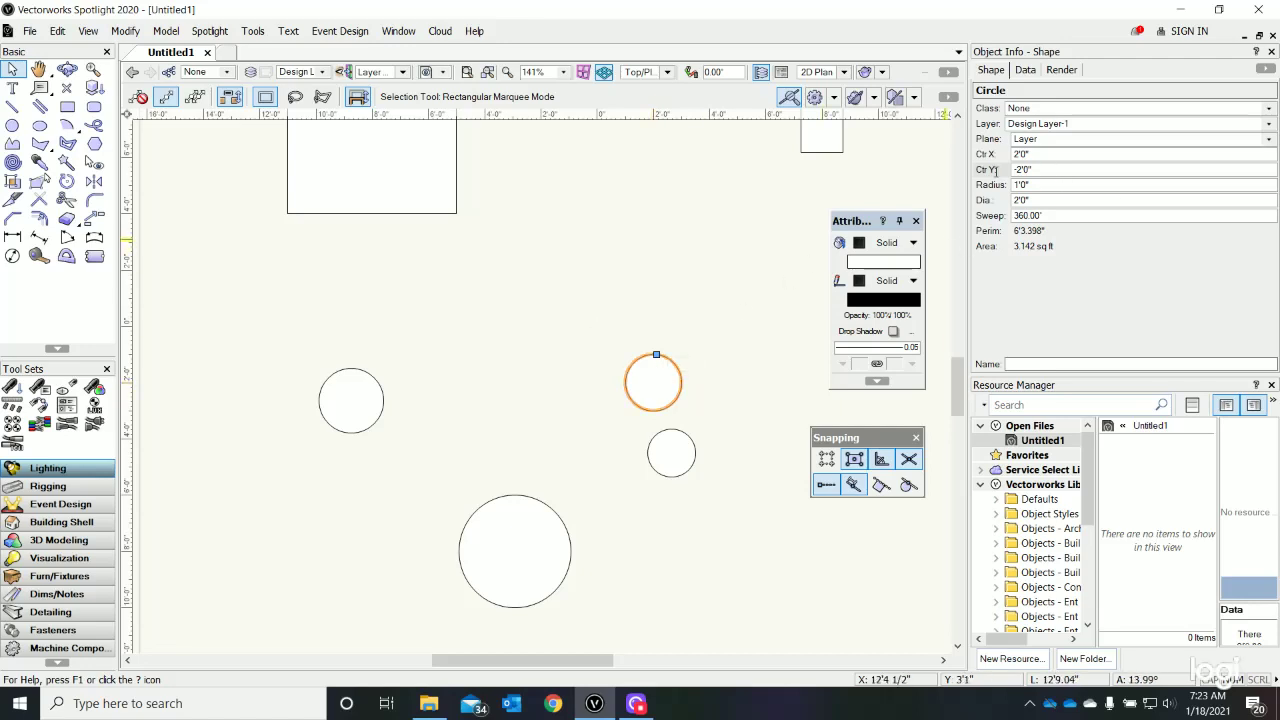
left_click(758, 355)
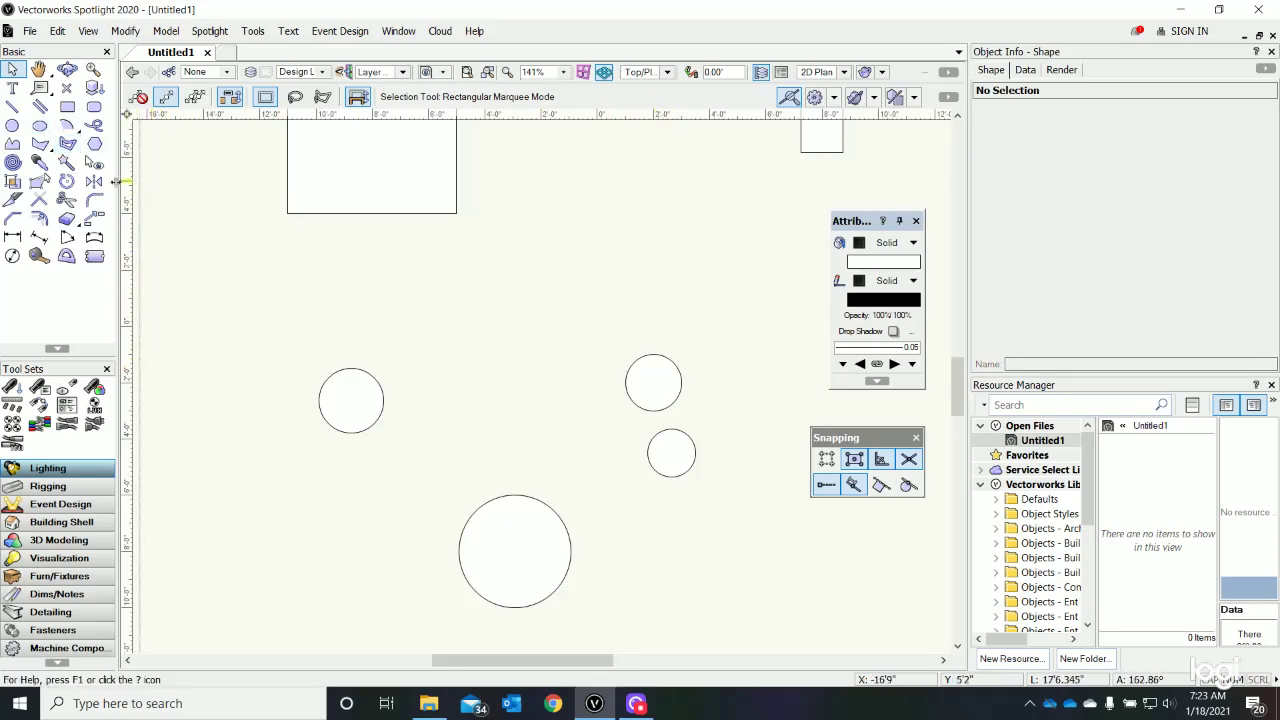
Draw an oval about 3'9" wide and 1'4 1/2" high above the two small circles using the Oval tool's Box Mode
left_click(39, 125)
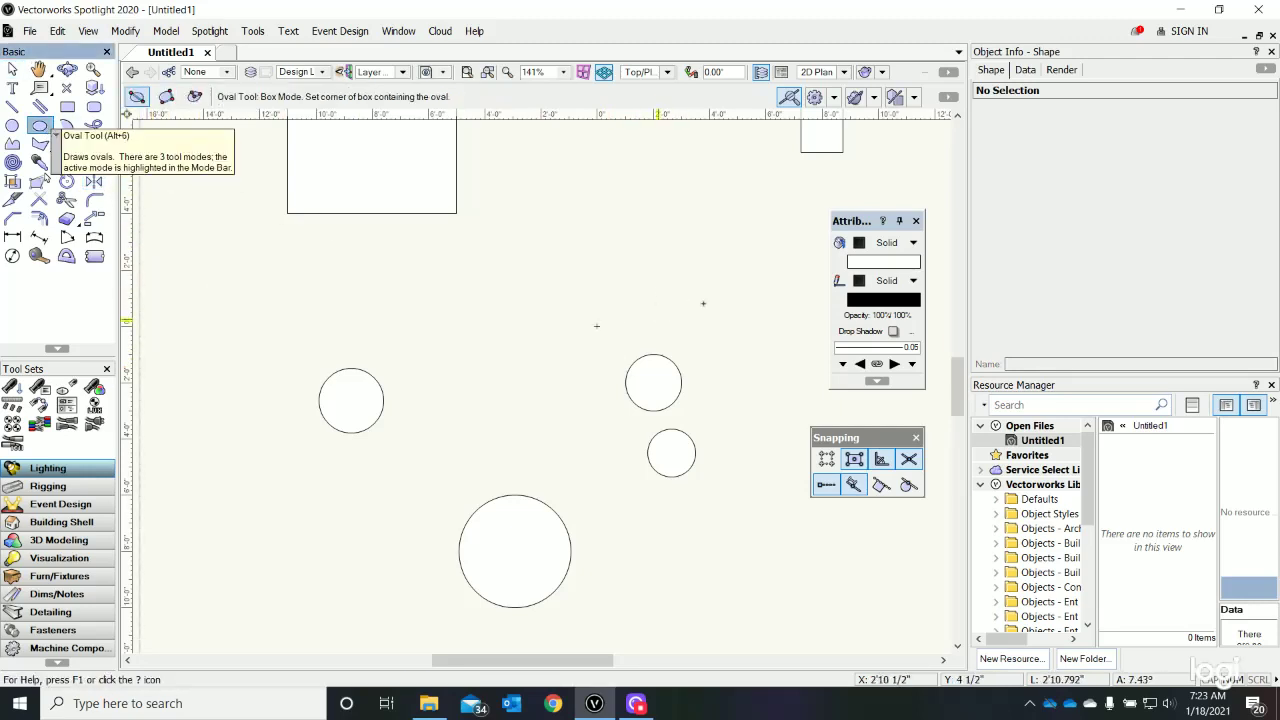
left_click(650, 273)
left_click(756, 312)
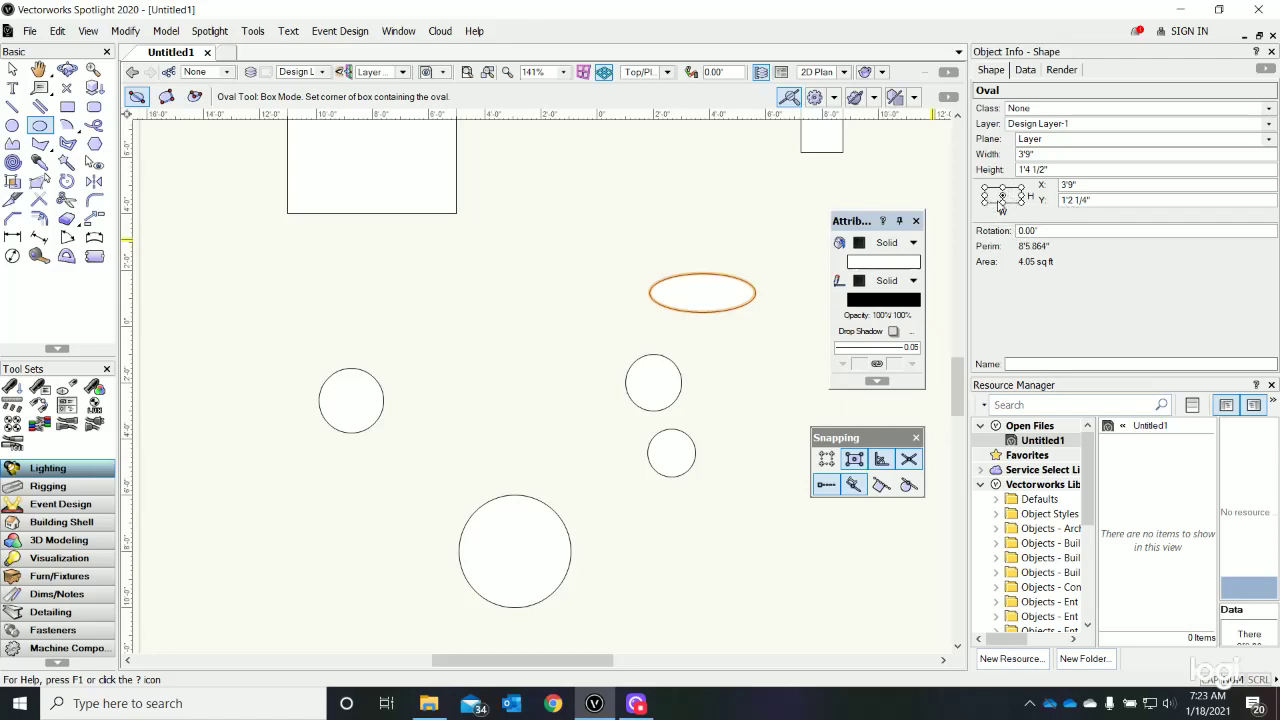
Set the oval's rotation to 45 degrees
left_click(1046, 232)
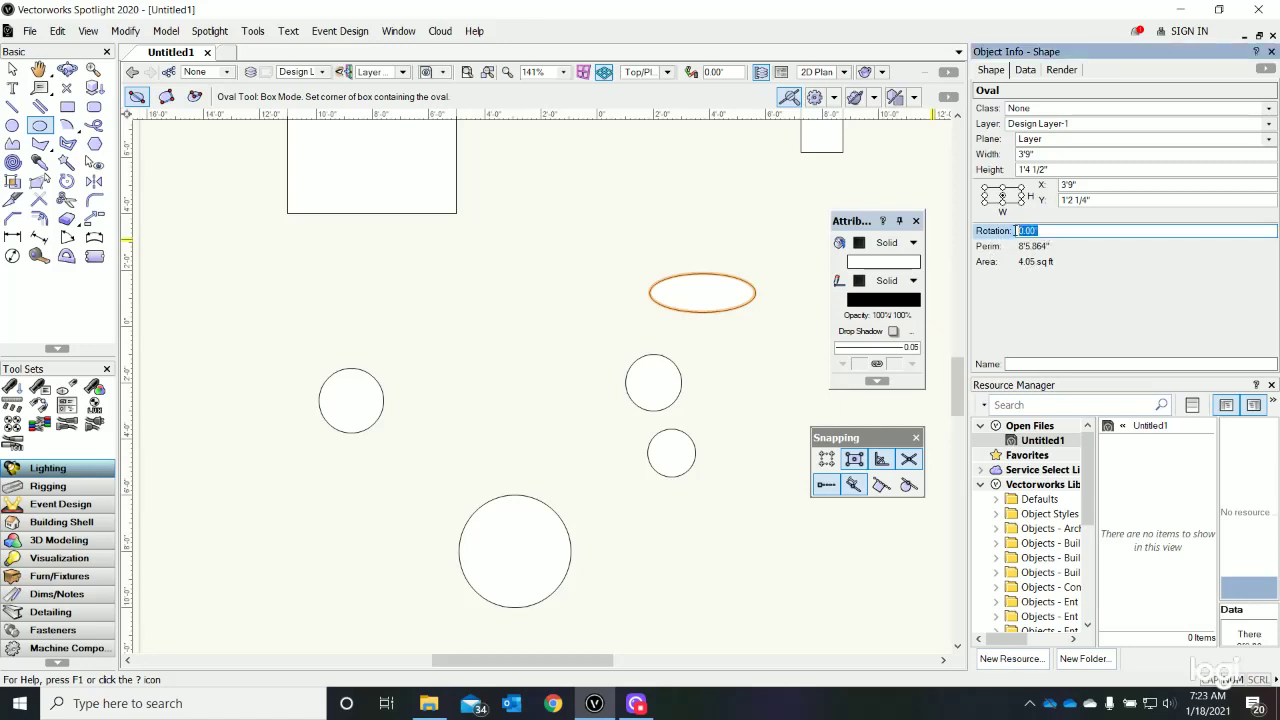
type("45")
key("Return")
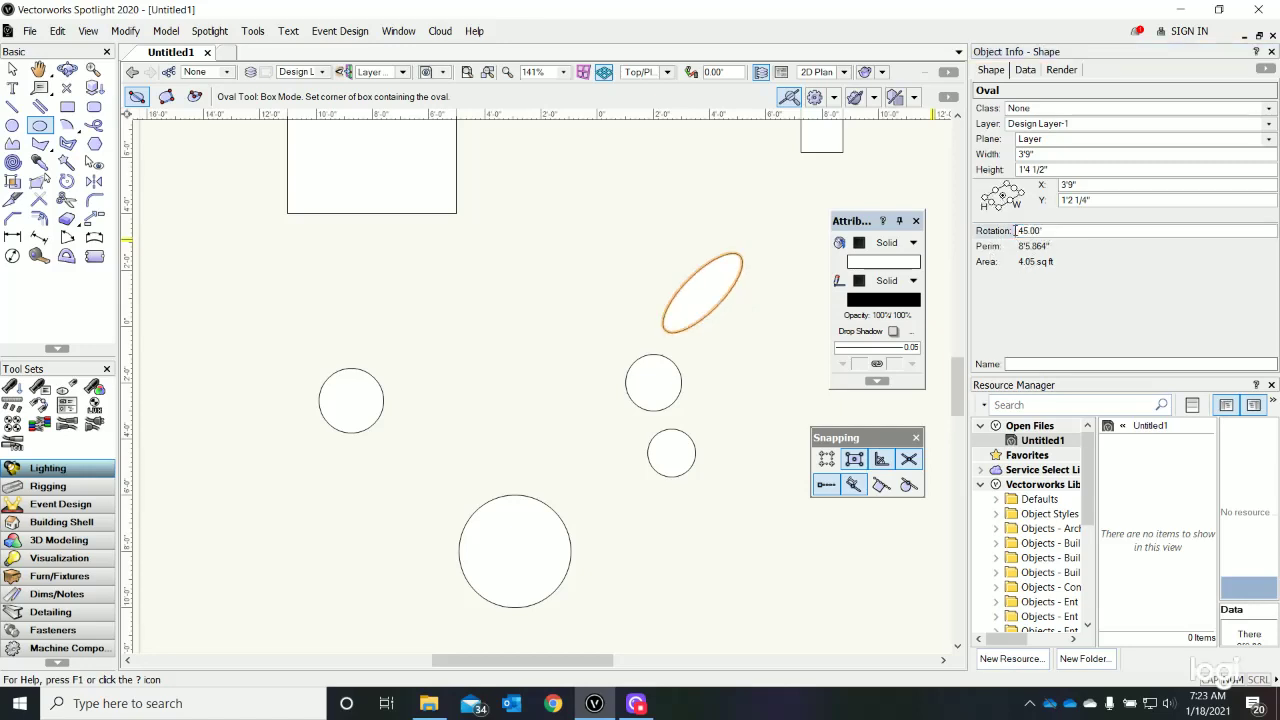